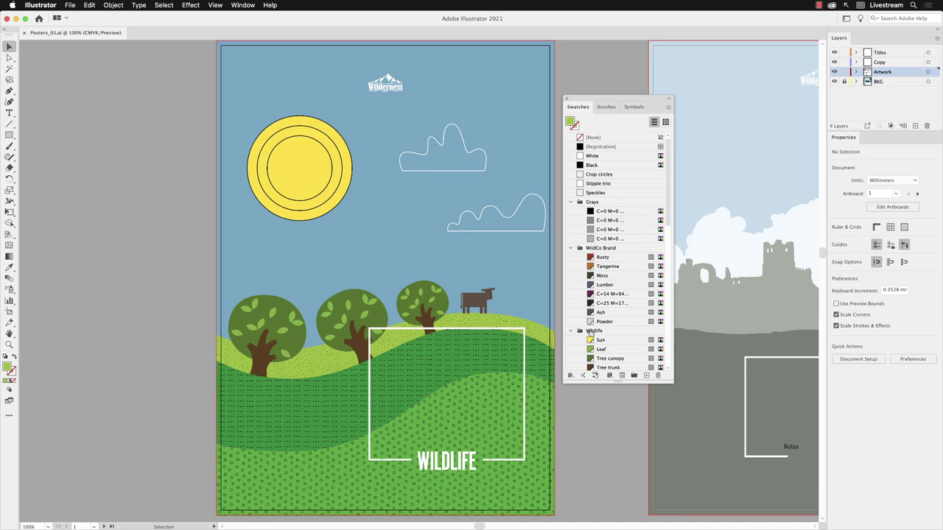
- Collapse the Wildlife, Nature and Grays swatch groups and shorten the Swatches panel to fit
{"action": "left_click", "coordinate": [571, 331]}
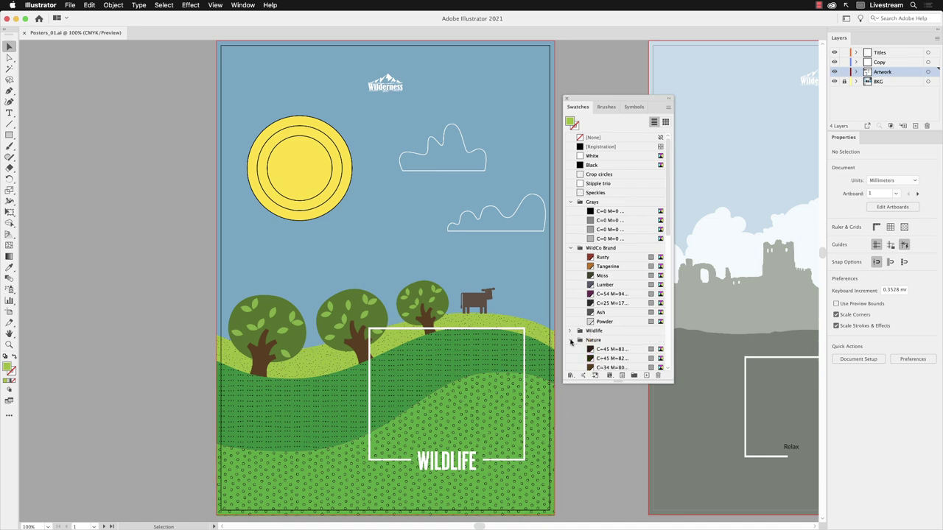
{"action": "left_click", "coordinate": [571, 340]}
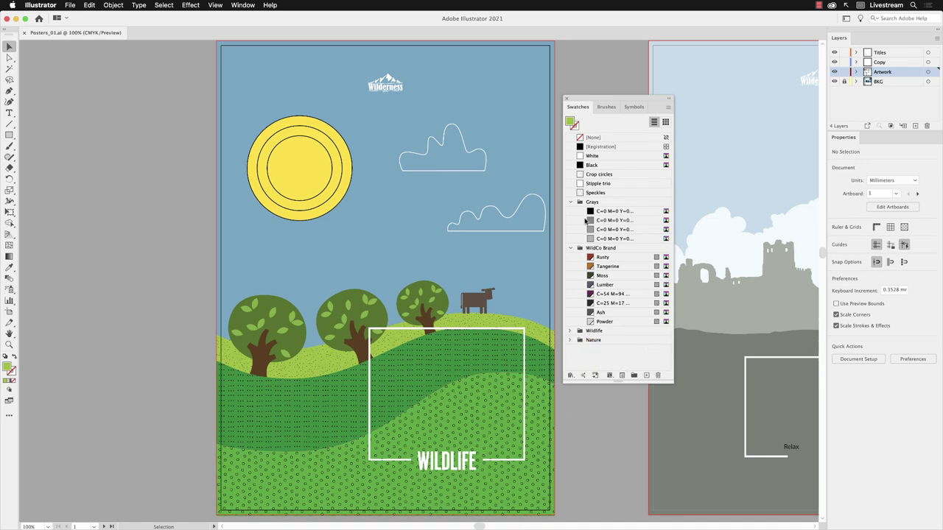
{"action": "left_click", "coordinate": [570, 202]}
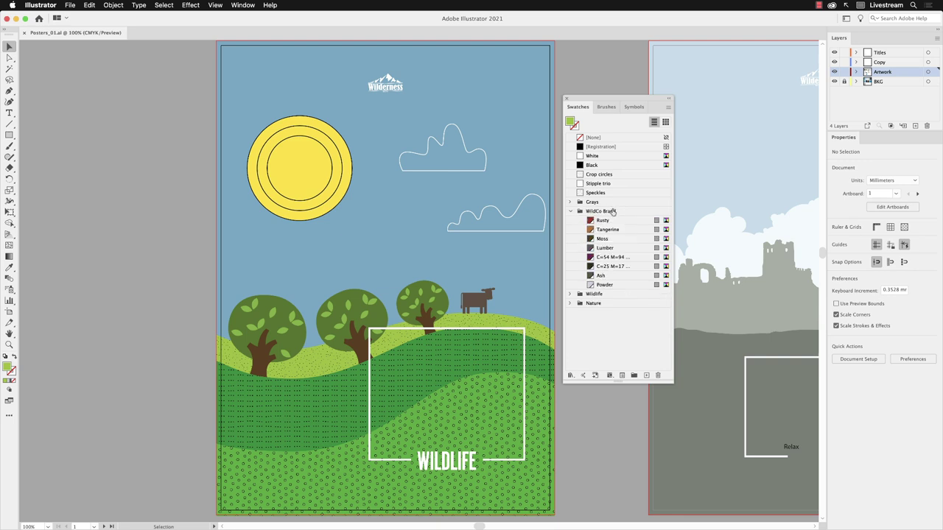
{"action": "left_click_drag", "start_coordinate": [617, 382], "coordinate": [617, 261]}
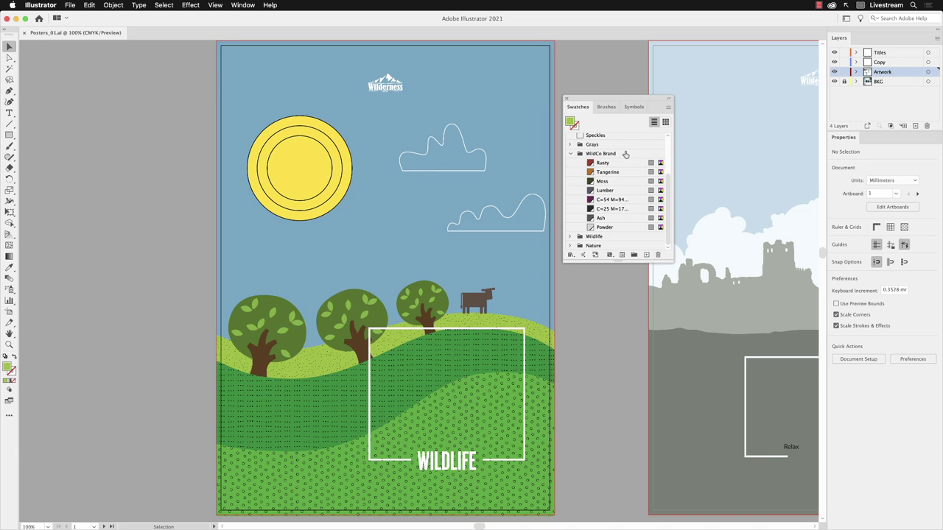
- Switch to artboard 2, the Relax poster, and move the Swatches panel aside
{"action": "left_click", "coordinate": [105, 526]}
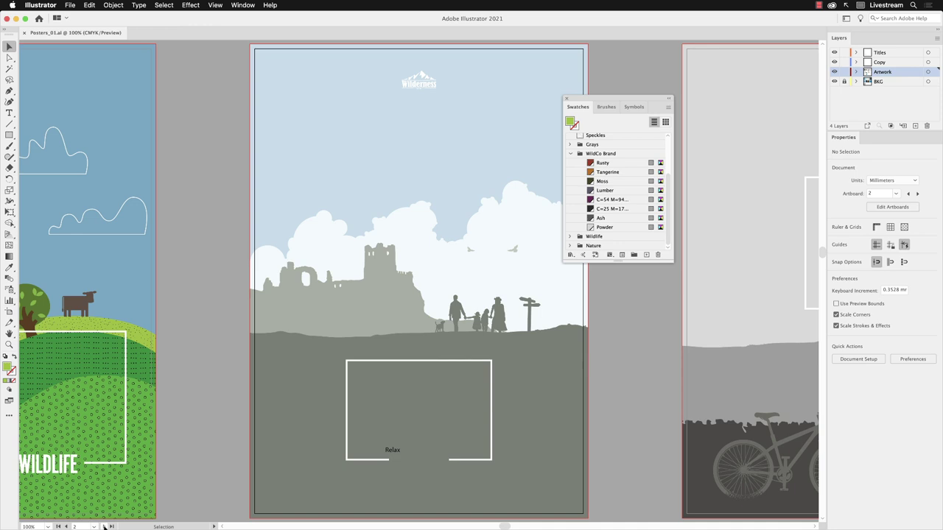
{"action": "left_click_drag", "start_coordinate": [596, 97], "coordinate": [628, 110]}
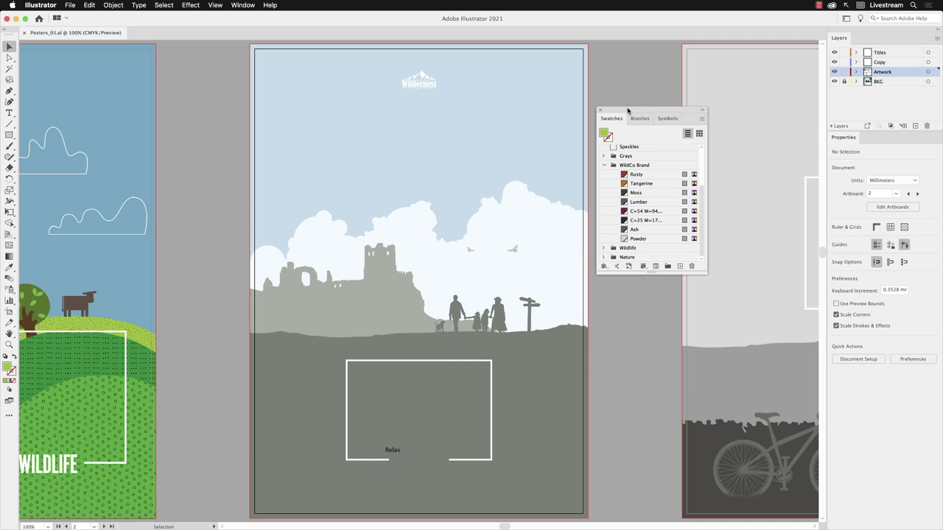
- Apply the Heading paragraph style to the Relax title, making it white 50 pt Alternate Gothic capitals
{"action": "left_click", "coordinate": [243, 5]}
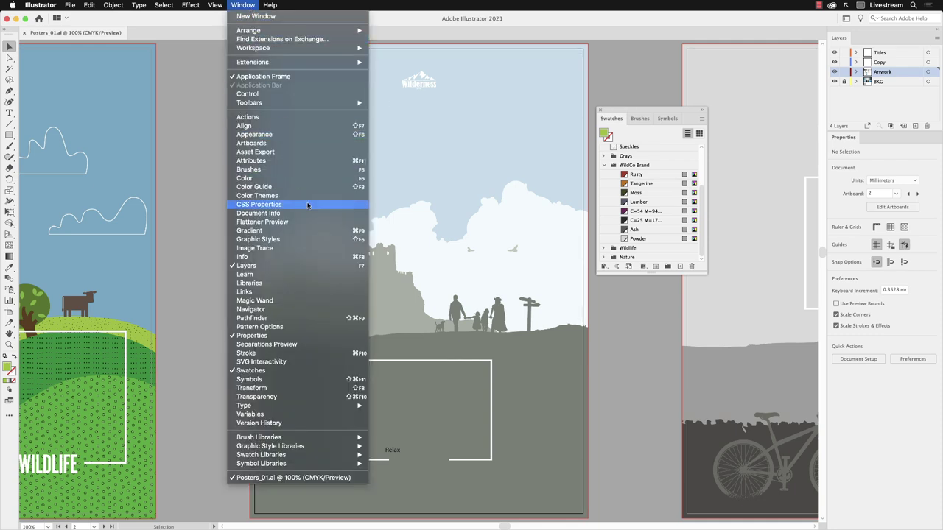
{"action": "mouse_move", "coordinate": [359, 407]}
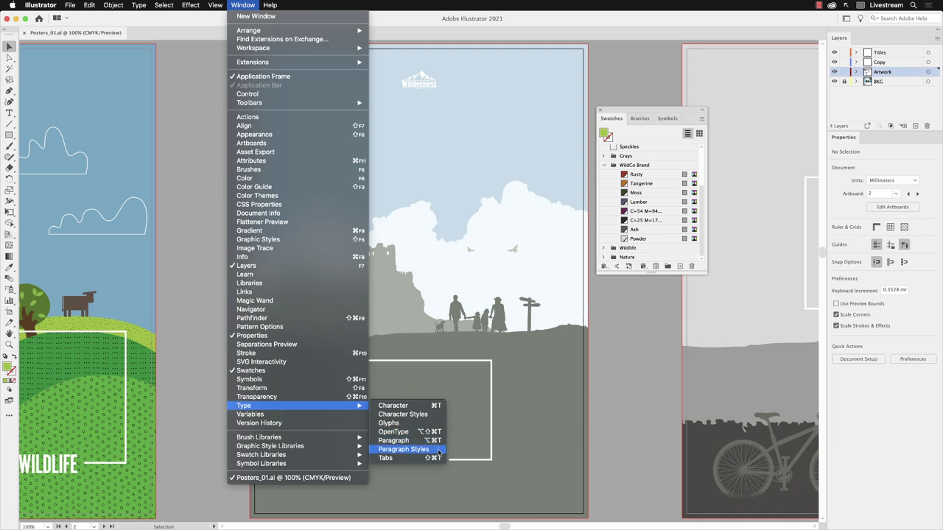
{"action": "left_click", "coordinate": [403, 450]}
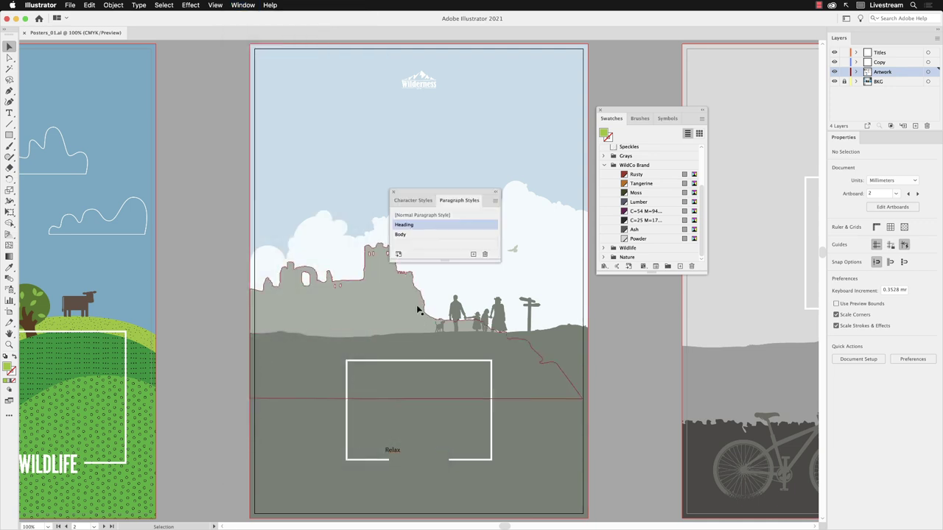
{"action": "left_click", "coordinate": [392, 450]}
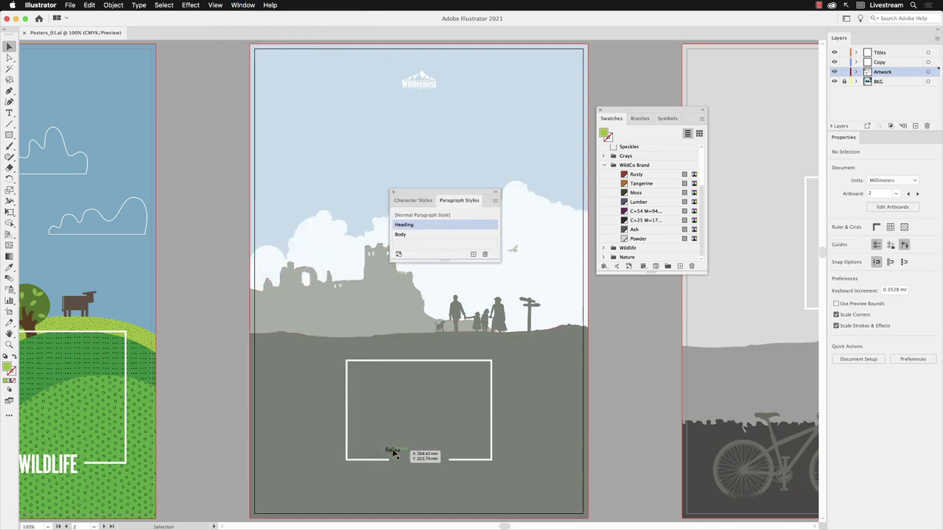
{"action": "left_click", "coordinate": [417, 228]}
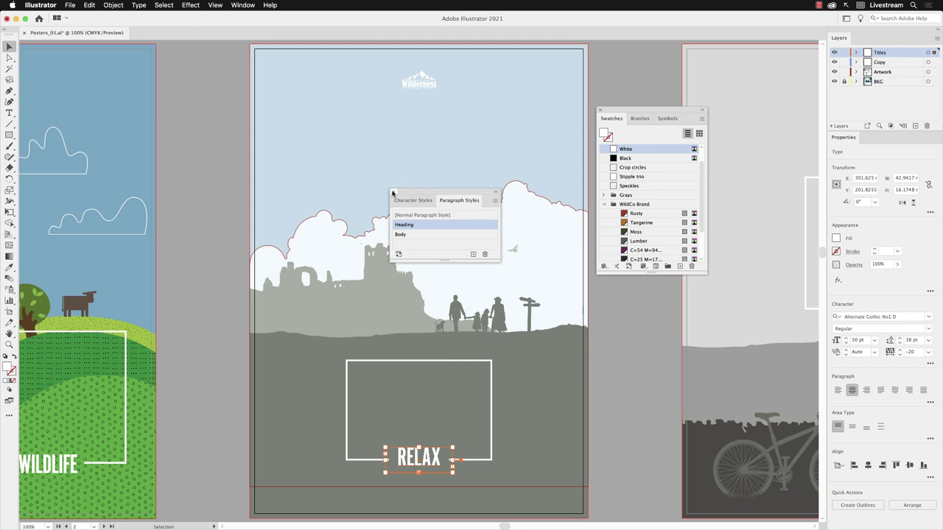
{"action": "left_click", "coordinate": [392, 192]}
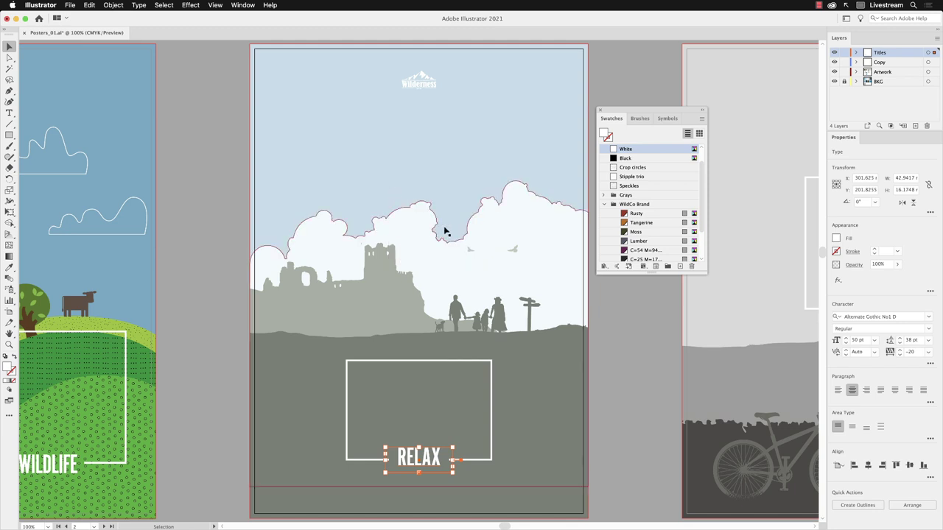
- Deselect the RELAX text, then lock and hide the Titles layer
{"action": "left_click", "coordinate": [618, 342]}
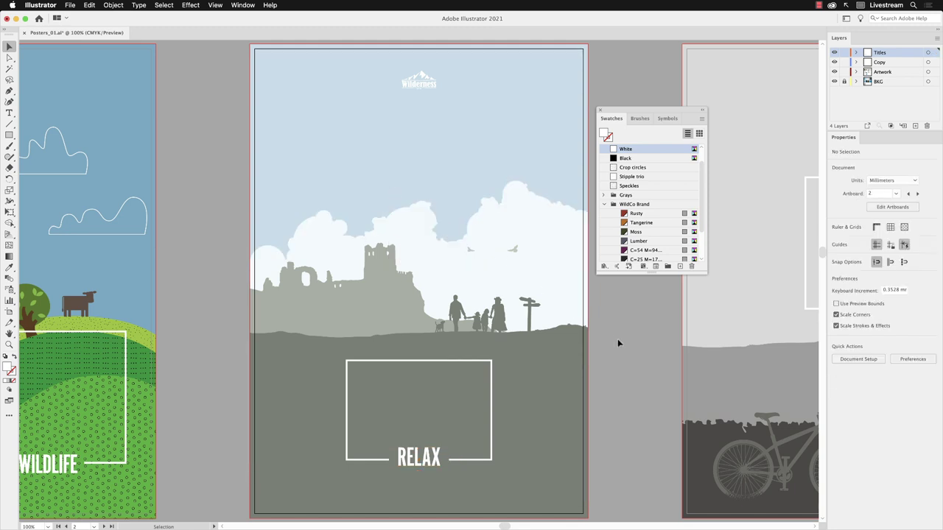
{"action": "left_click", "coordinate": [845, 53]}
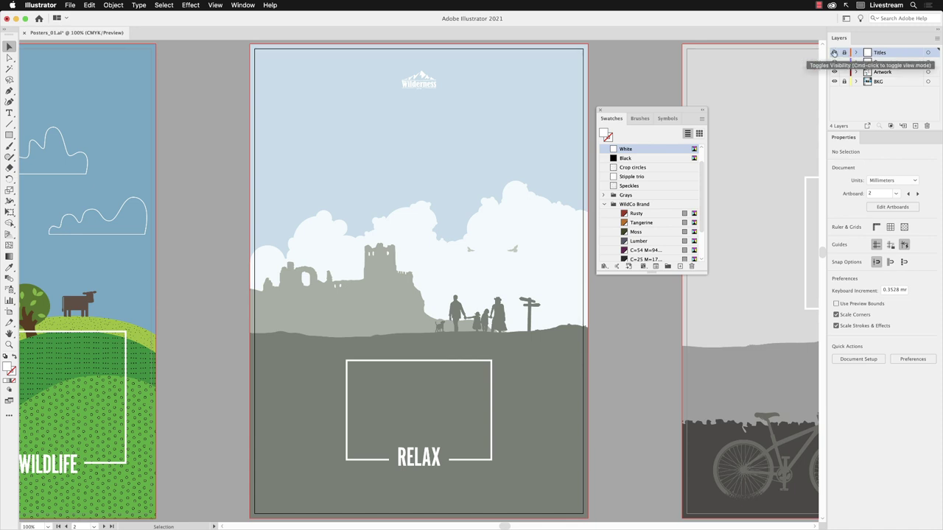
{"action": "left_click", "coordinate": [834, 53]}
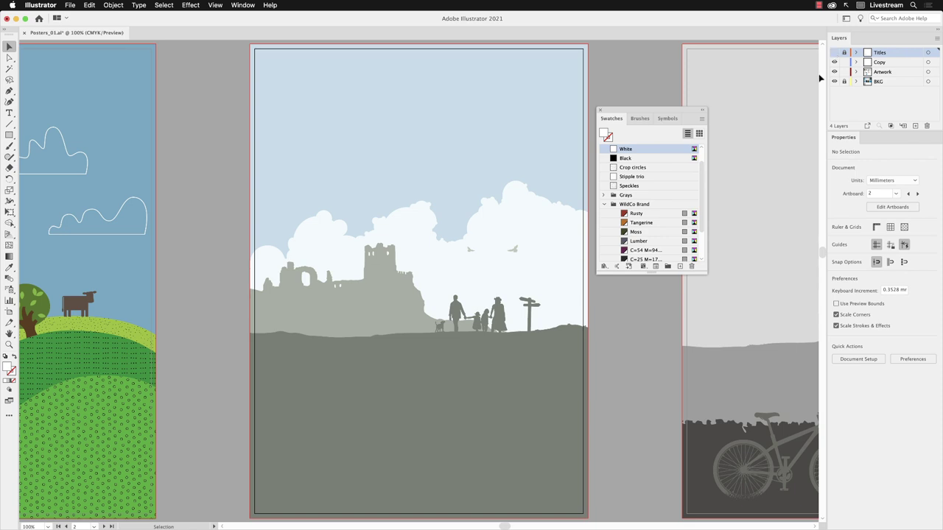
{"action": "scroll", "coordinate": [701, 177], "scroll_direction": "down", "scroll_amount": 1}
{"action": "left_click_drag", "start_coordinate": [702, 177], "coordinate": [701, 194]}
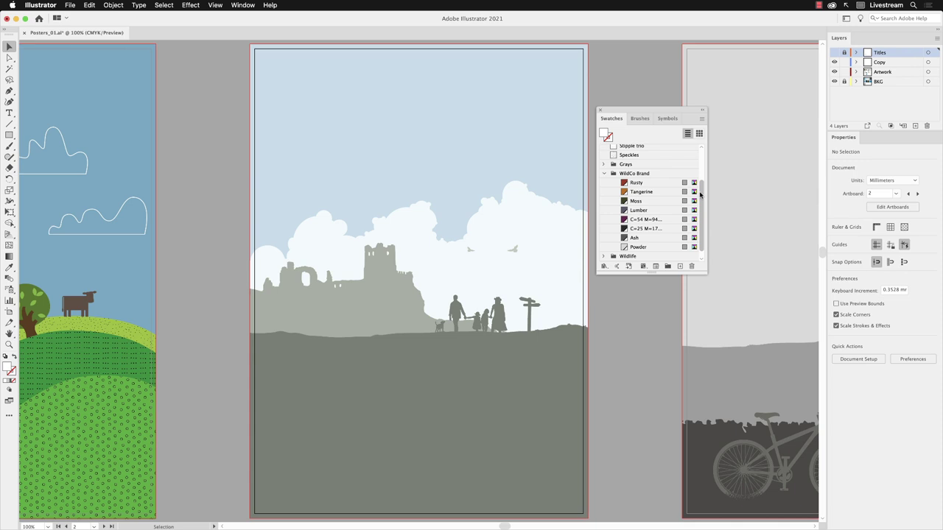
- Unlock the BKG layer and select all artwork on the active Relax artboard
{"action": "left_click", "coordinate": [845, 81]}
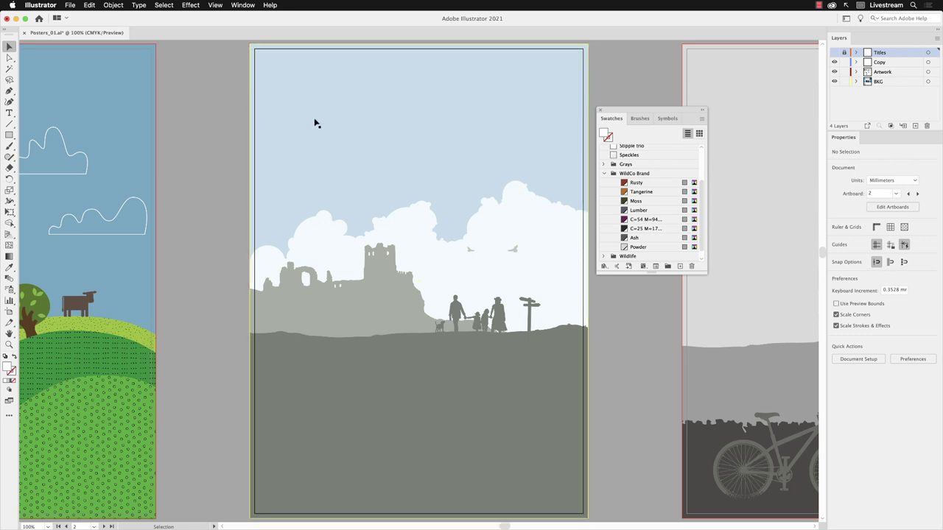
{"action": "left_click", "coordinate": [170, 6]}
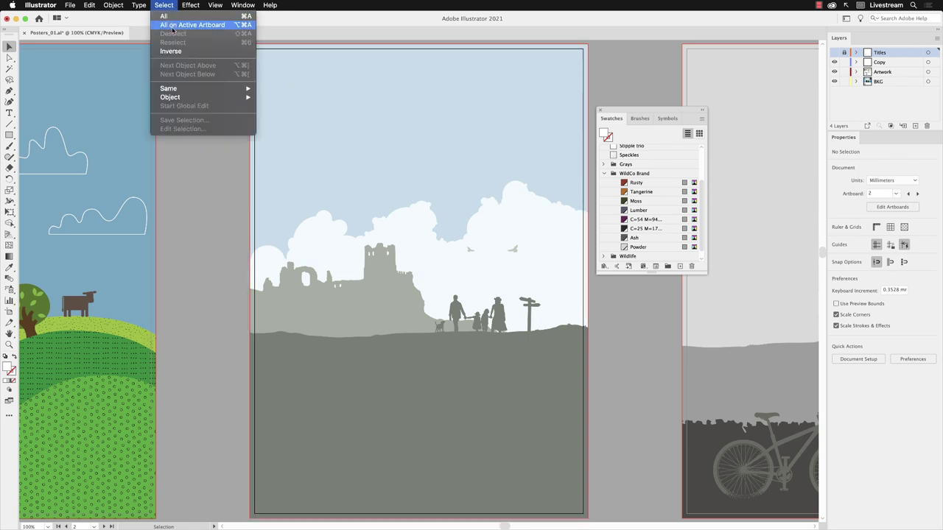
{"action": "left_click", "coordinate": [172, 27]}
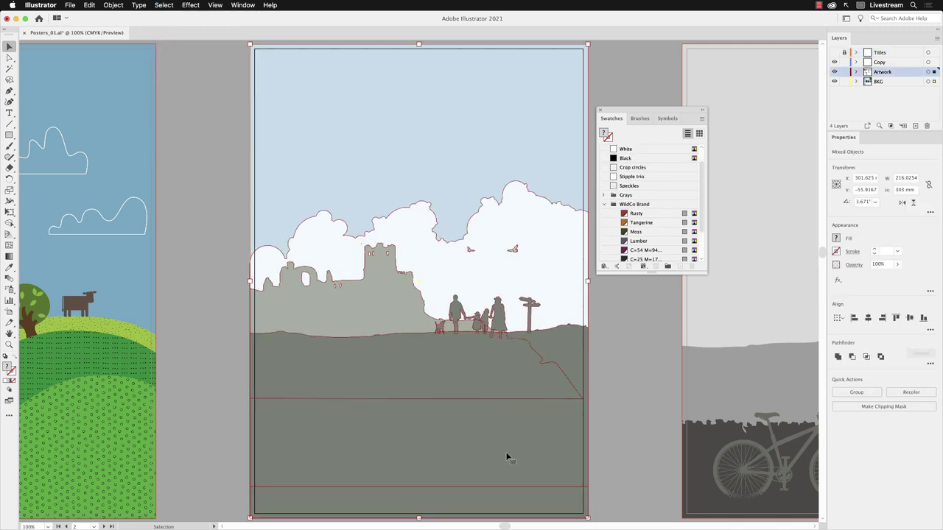
{"action": "left_click_drag", "start_coordinate": [505, 527], "coordinate": [515, 528]}
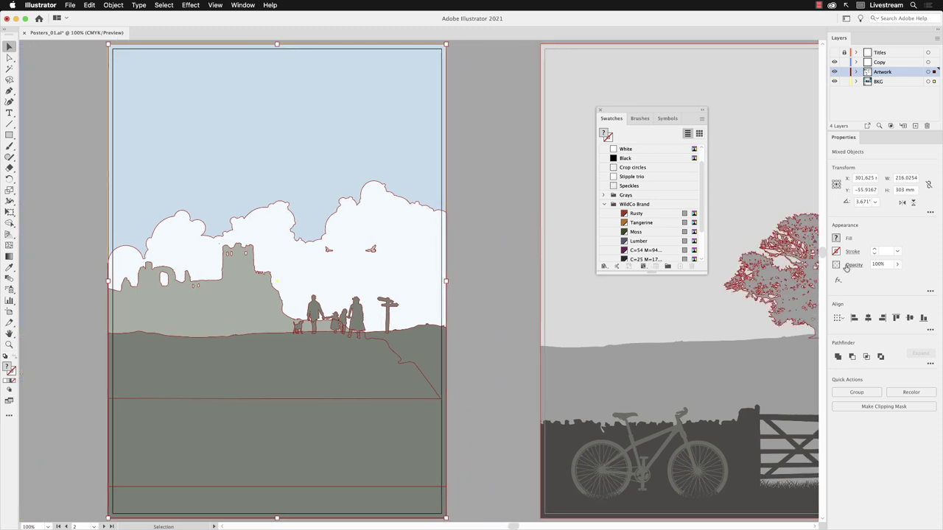
- Open the Recolor Artwork advanced options for the selected artwork and move the dialog clear of the poster
{"action": "left_click", "coordinate": [921, 396]}
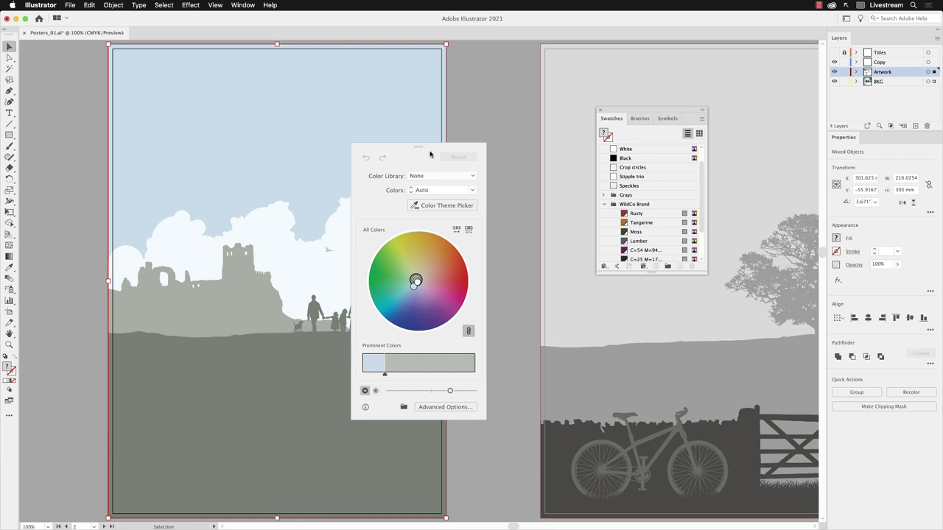
{"action": "left_click", "coordinate": [445, 408]}
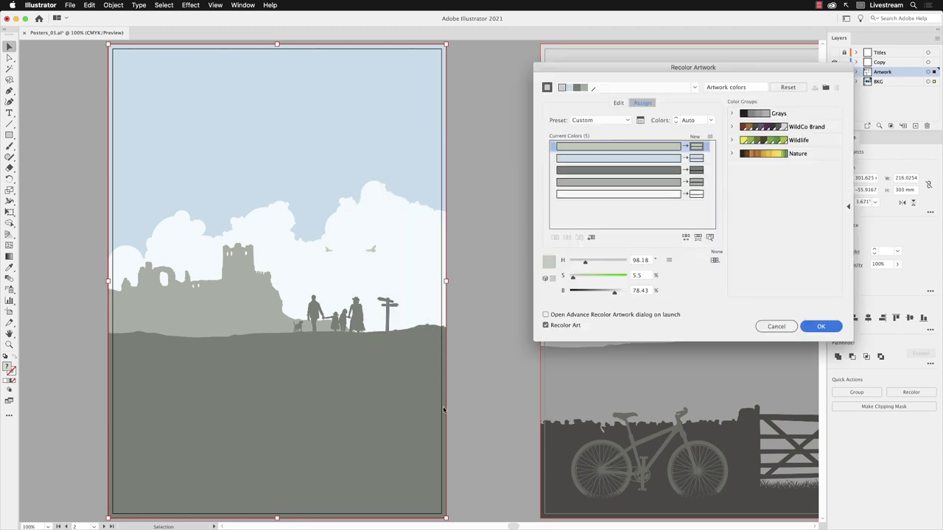
{"action": "left_click_drag", "start_coordinate": [585, 67], "coordinate": [520, 83]}
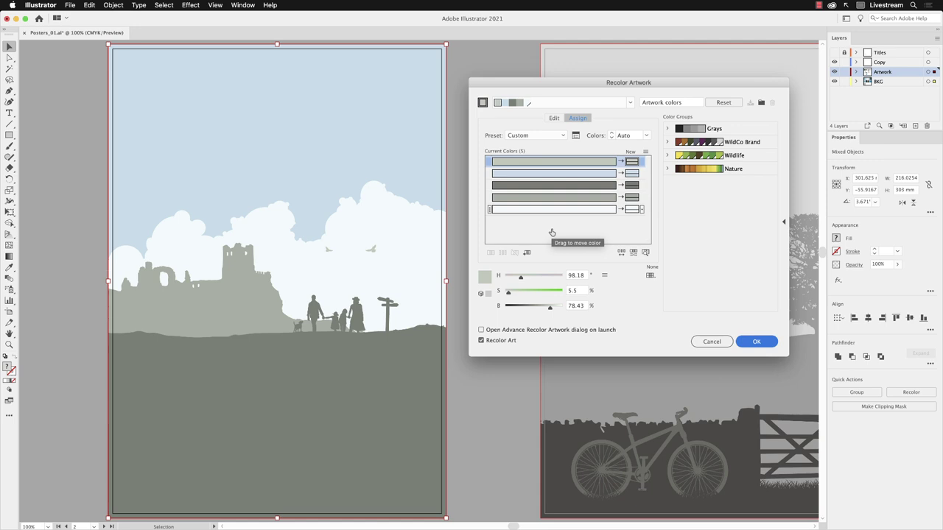
- Set the Recolor Artwork colour count to 1, merging all five colours into one
{"action": "left_click", "coordinate": [648, 136]}
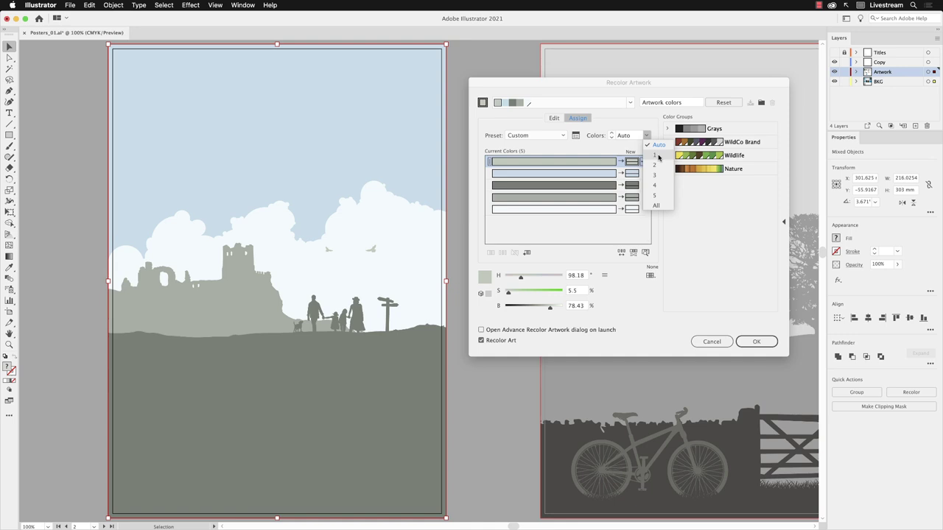
{"action": "left_click", "coordinate": [658, 157]}
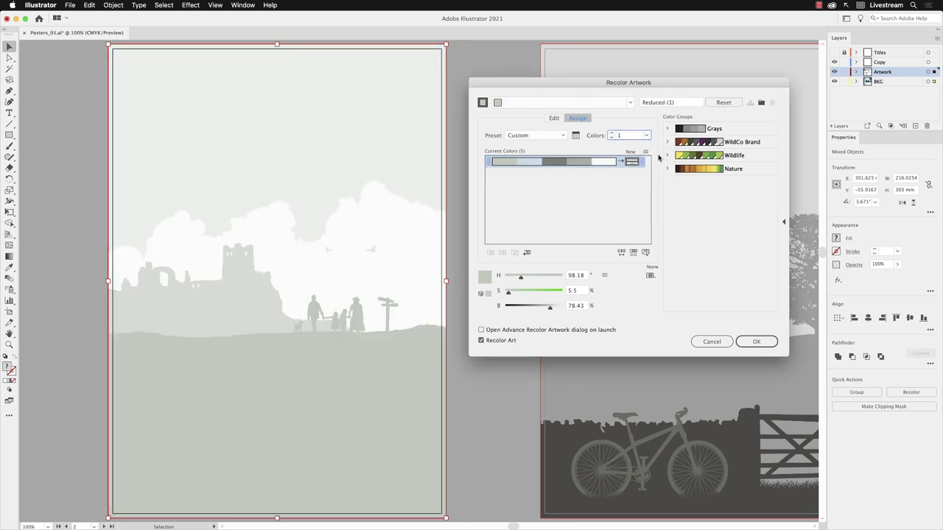
- Set the single new replacement colour to the Lumber document swatch
{"action": "double_click", "coordinate": [631, 162]}
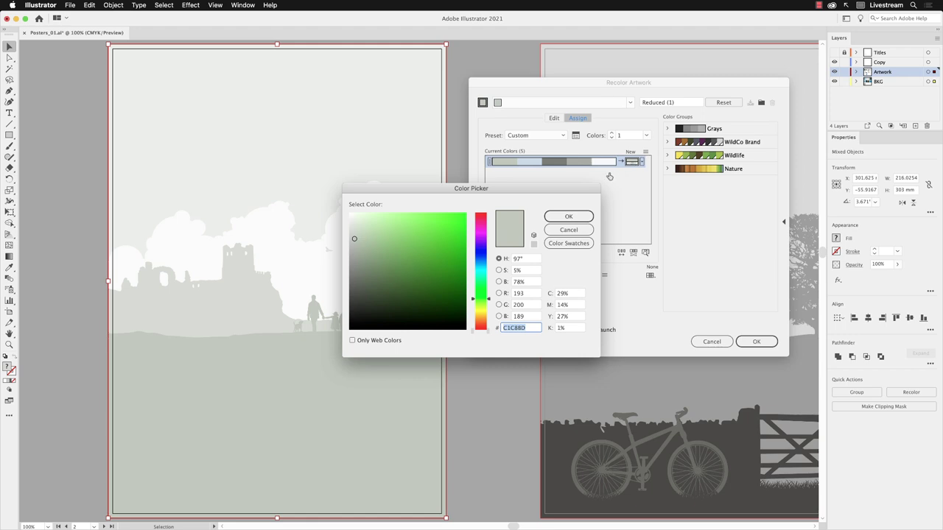
{"action": "left_click", "coordinate": [571, 245]}
{"action": "left_click", "coordinate": [571, 245]}
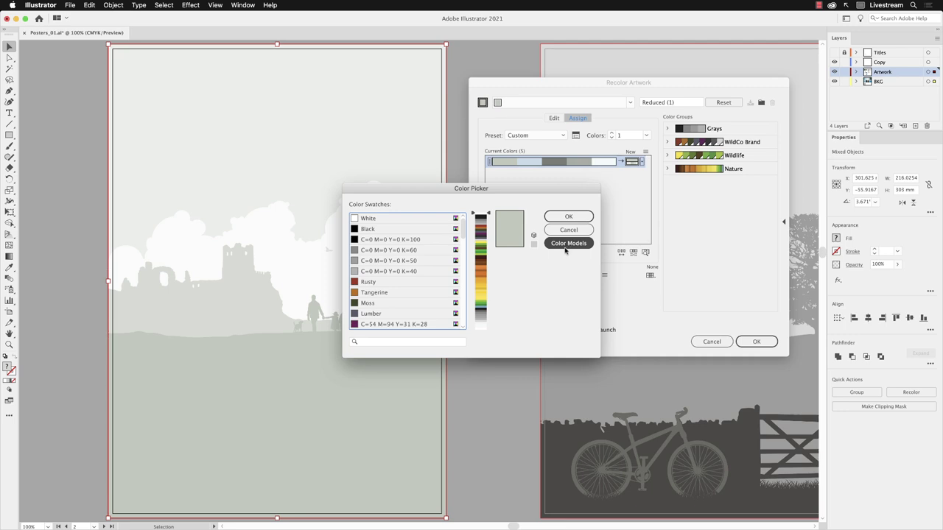
{"action": "left_click", "coordinate": [393, 314]}
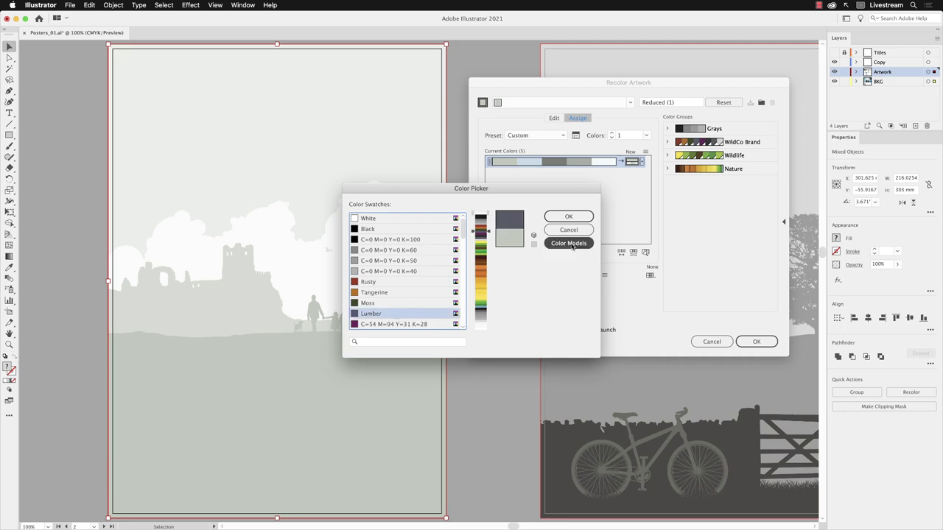
{"action": "left_click", "coordinate": [568, 217]}
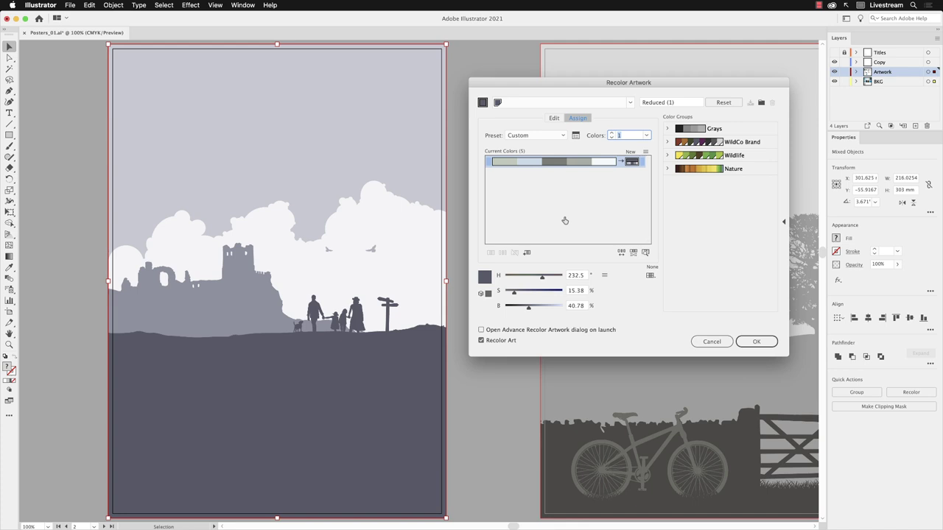
- Apply the Lumber recolouring, deselect the artwork, and show the Titles layer again
{"action": "left_click", "coordinate": [756, 341]}
{"action": "left_click", "coordinate": [466, 361]}
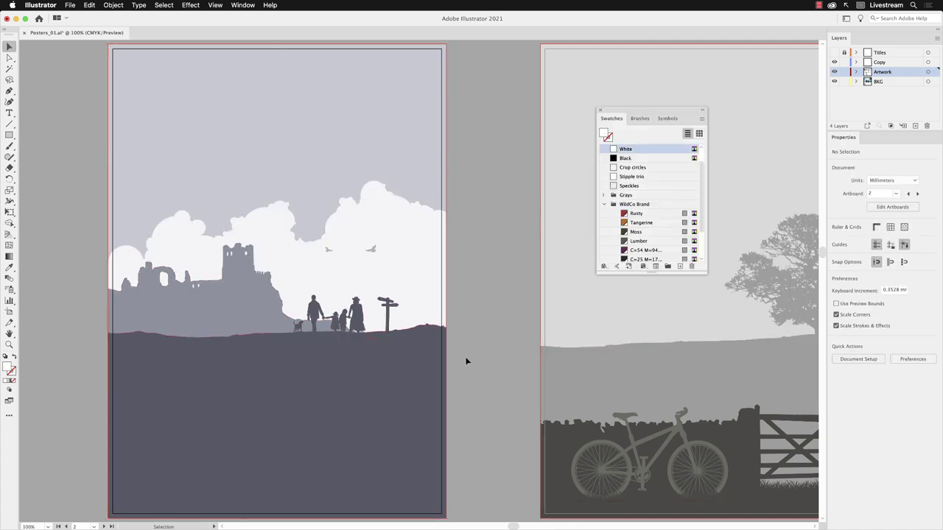
{"action": "left_click", "coordinate": [835, 53]}
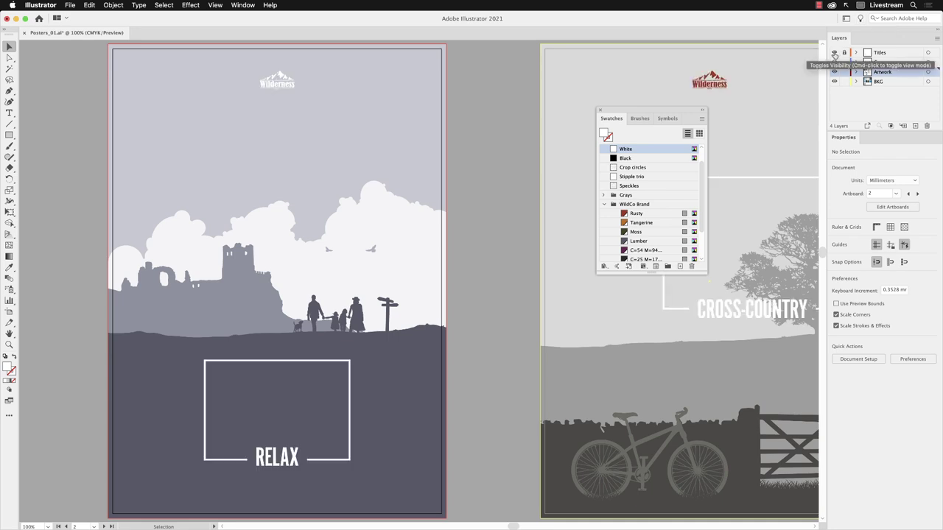